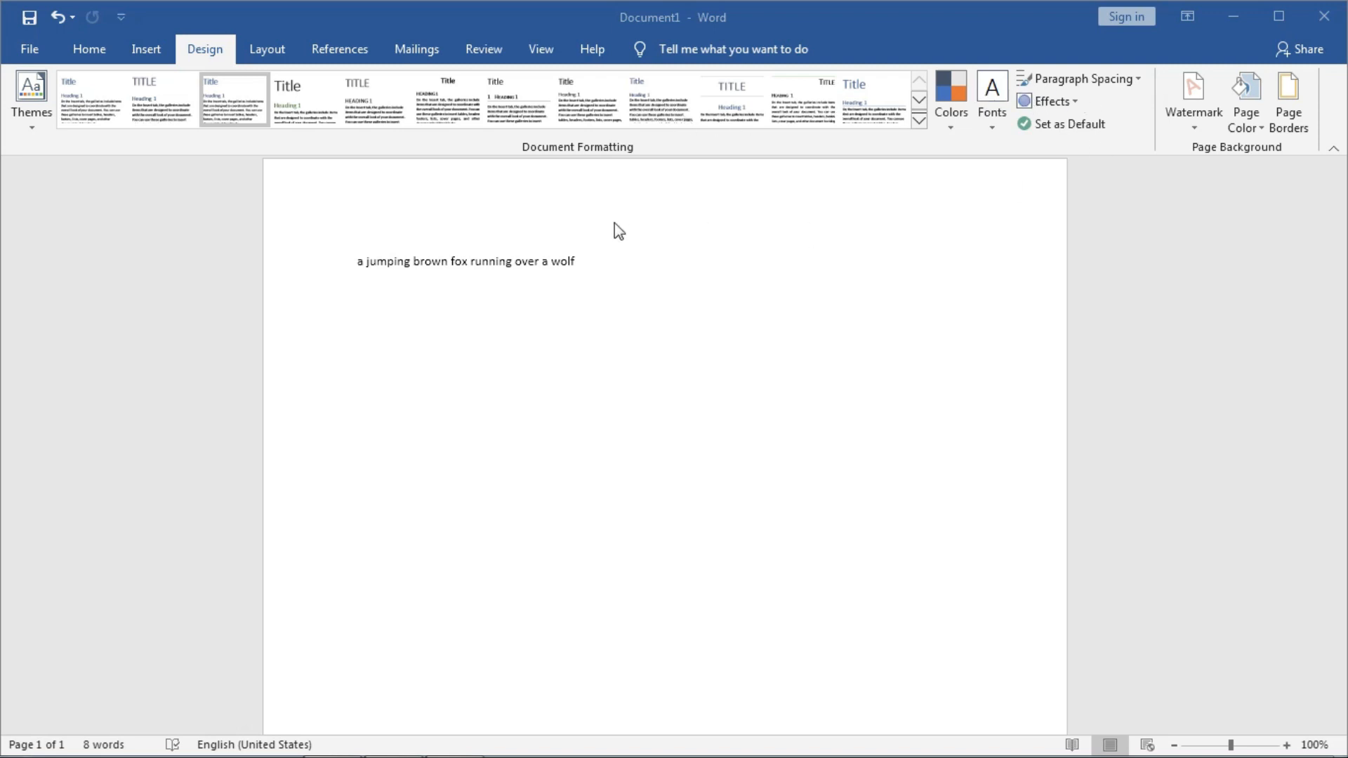
Copy the sentence "a jumping brown fox running over a wolf" and paste it below eleven times.
click(562, 263)
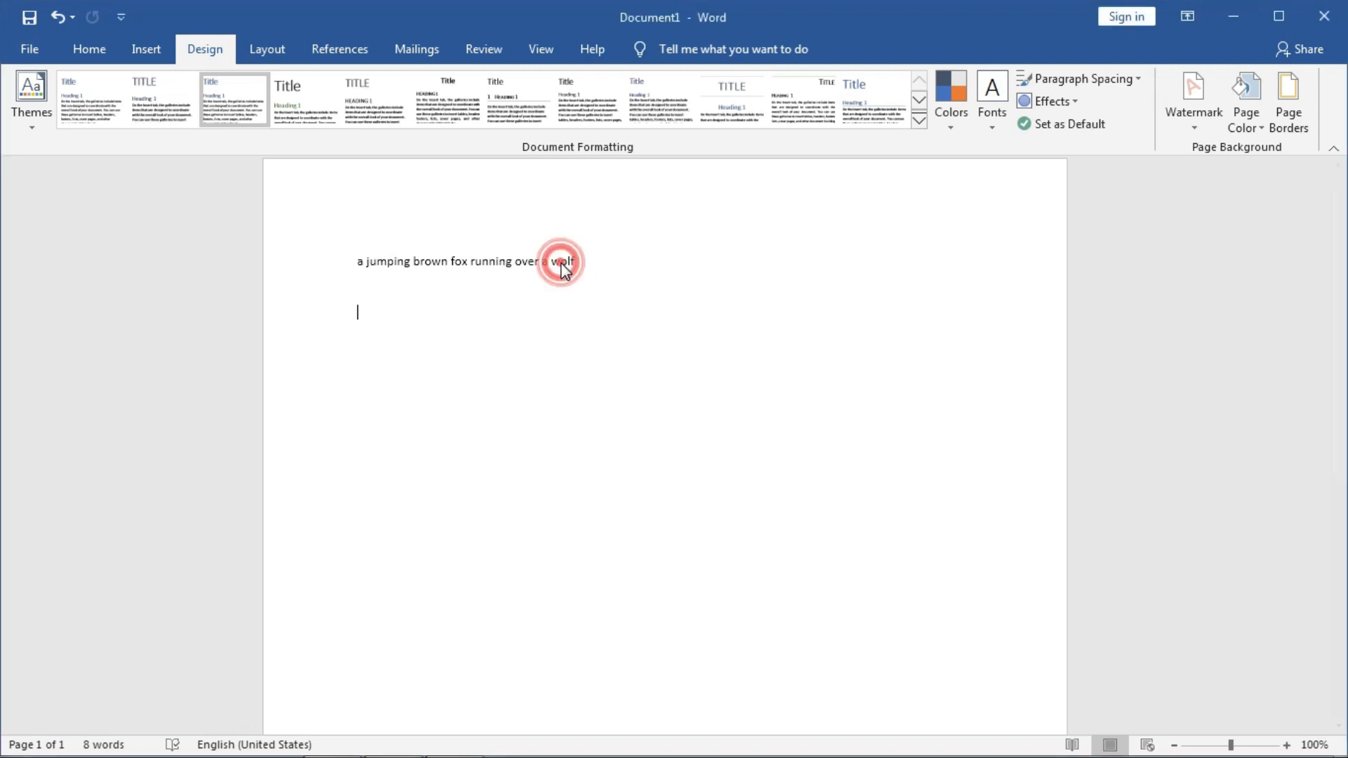
drag(574, 261, 355, 271)
key(ctrl+c)
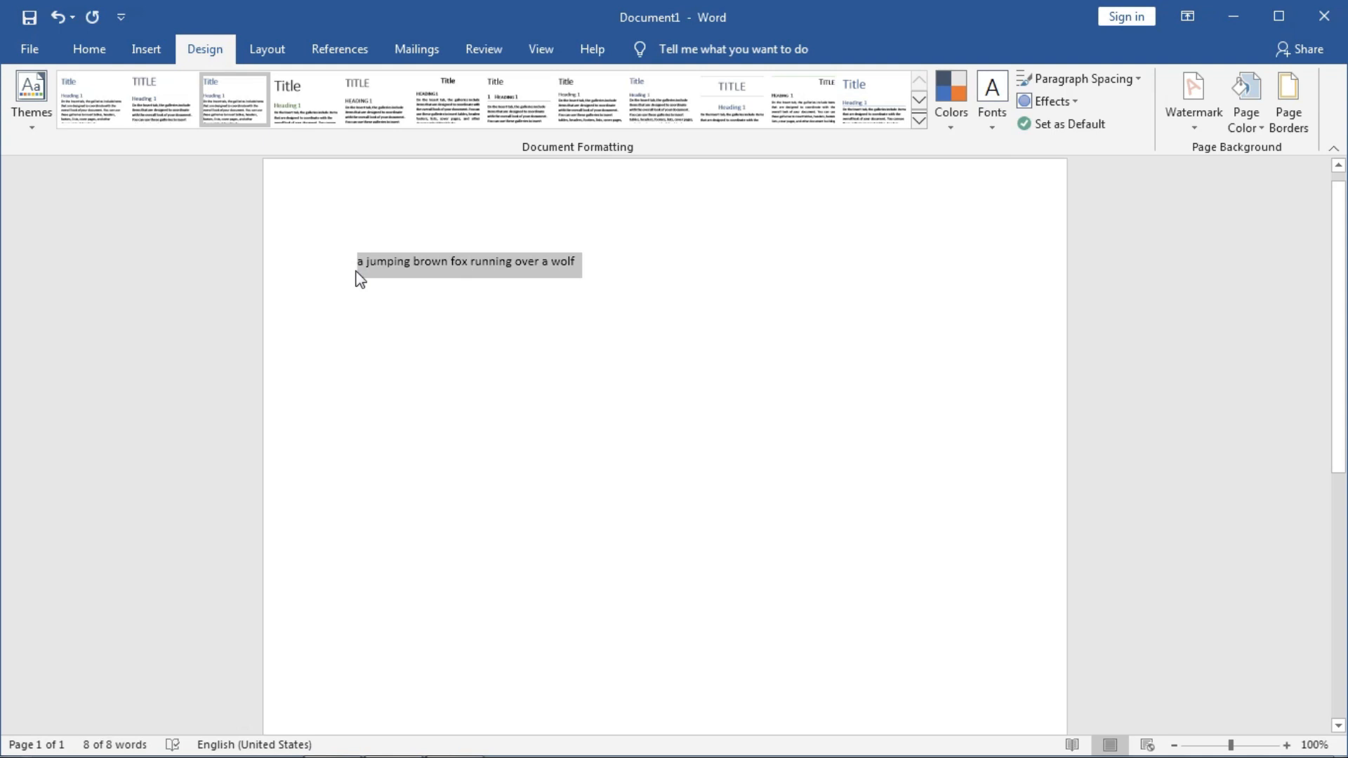
click(358, 279)
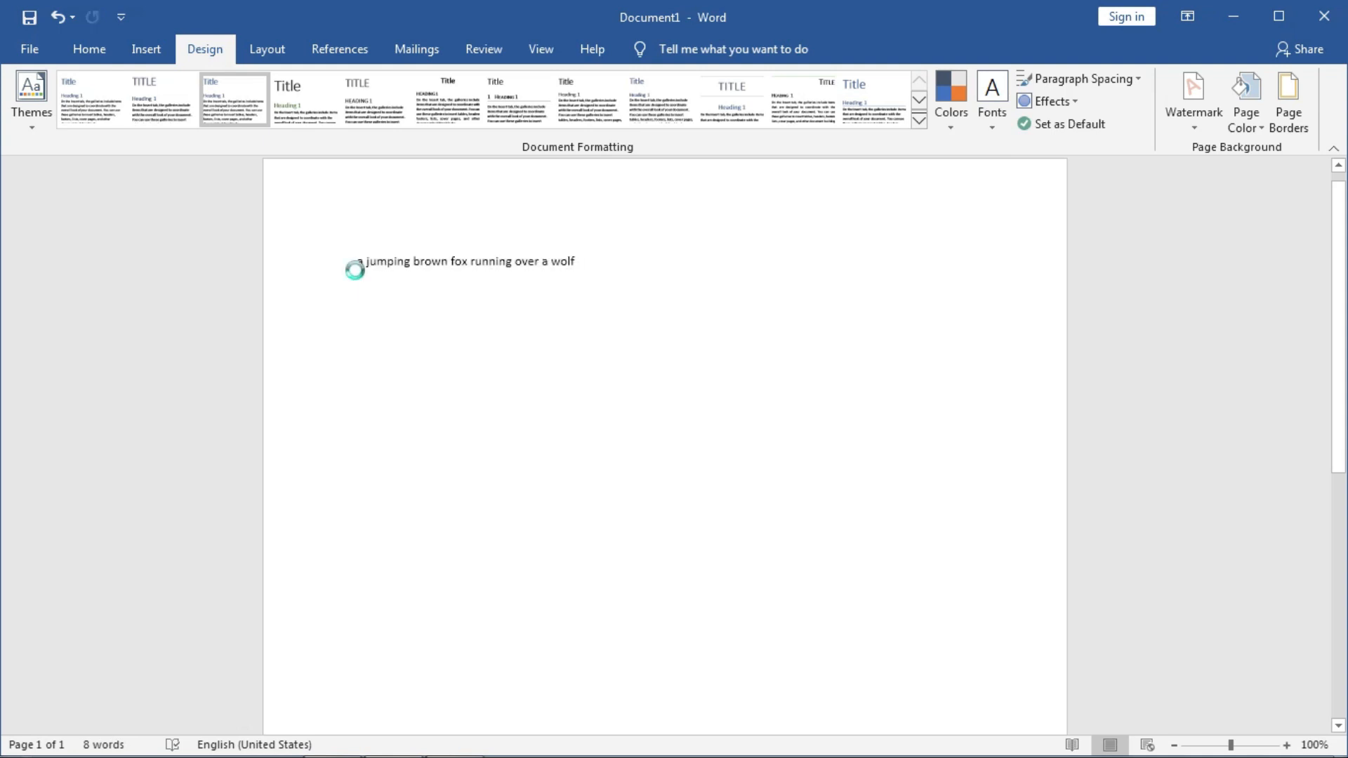
key(ctrl+v)
key(ctrl+v)
key(ctrl+v)
key(ctrl+v)
key(ctrl+v)
key(ctrl+v)
key(ctrl+v)
key(ctrl+v)
key(ctrl+v)
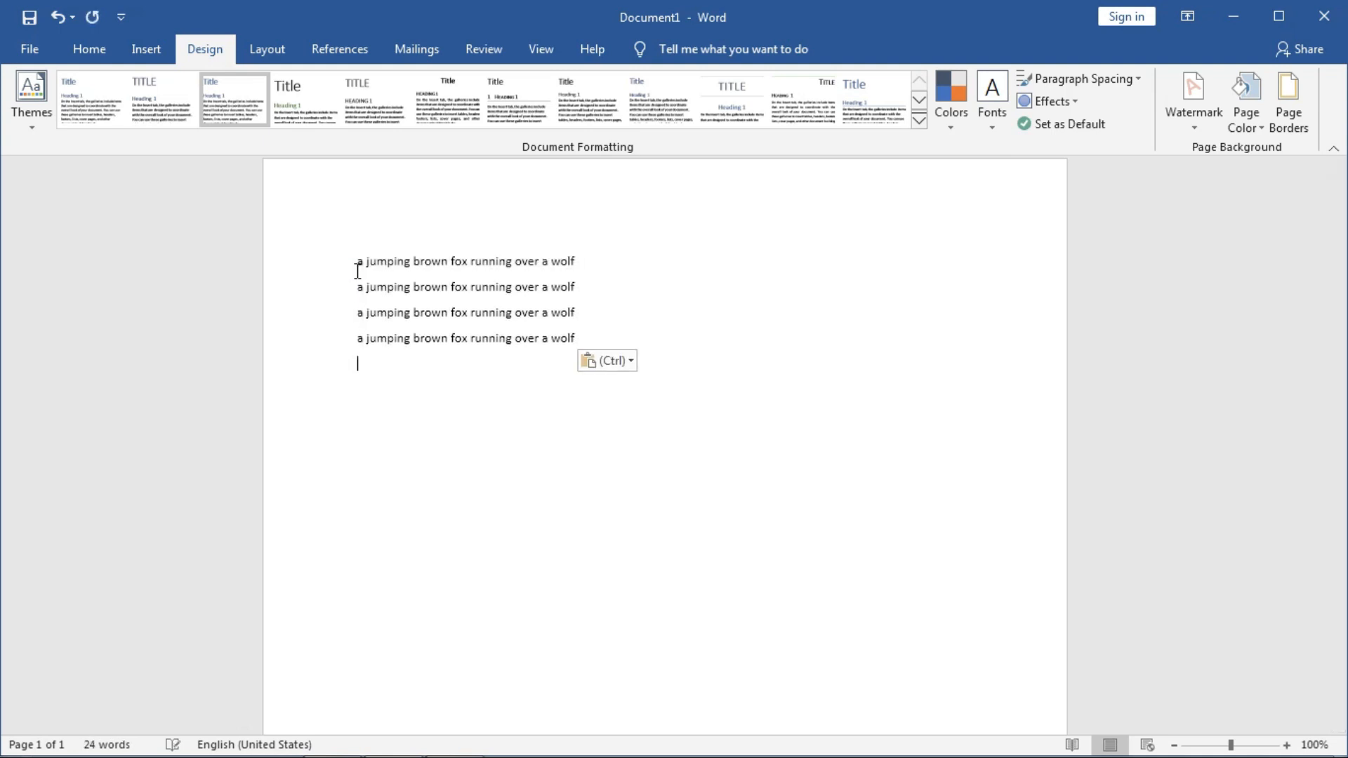
key(ctrl+v)
key(ctrl+v)
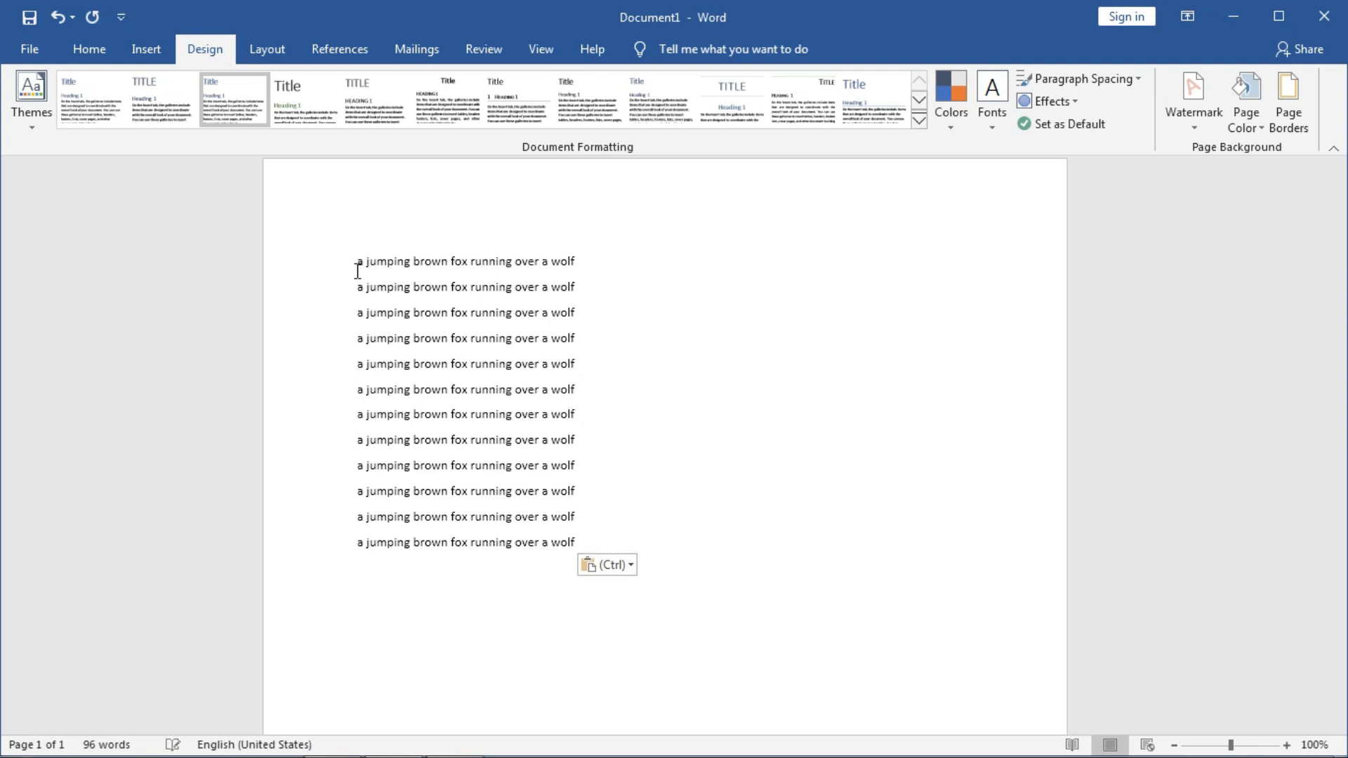
Start a new line after the last sentence and paste five more copies of the sentence there.
click(553, 389)
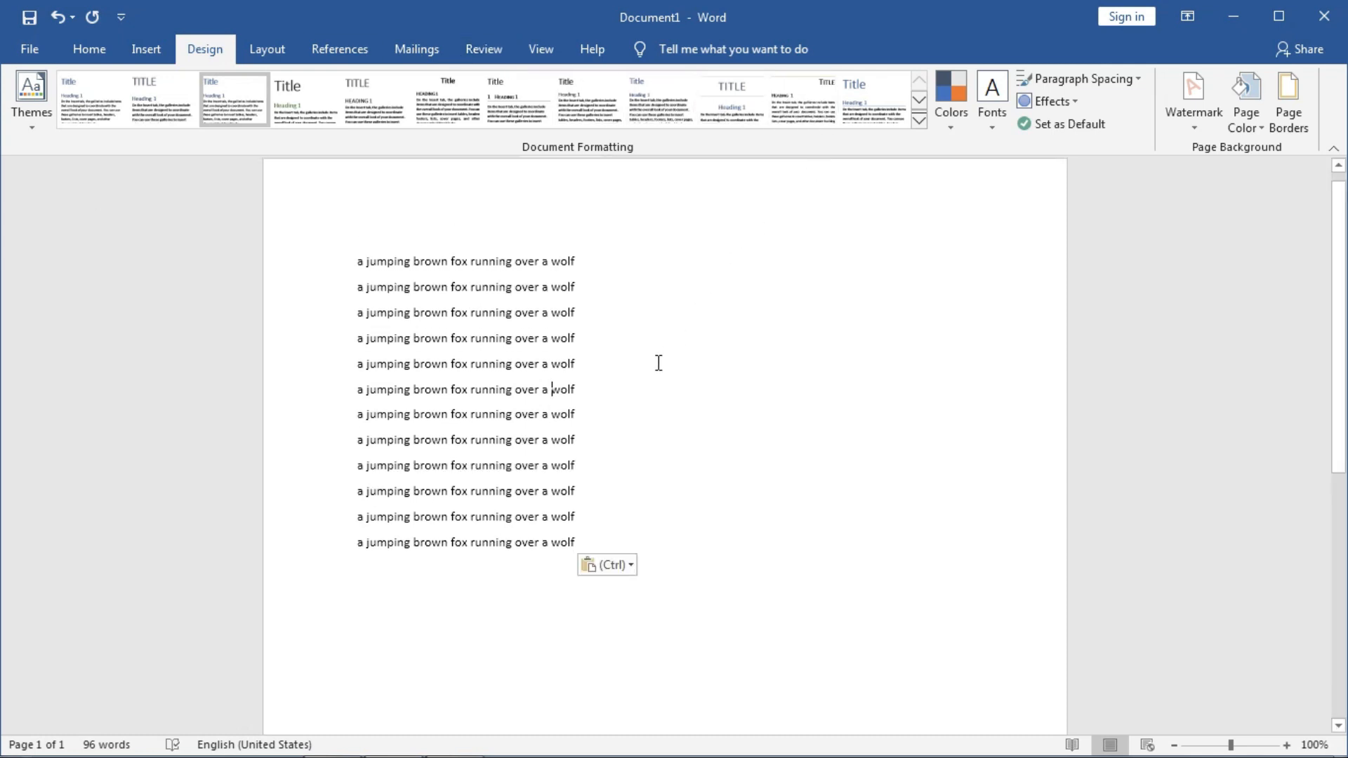
click(577, 543)
key(Return)
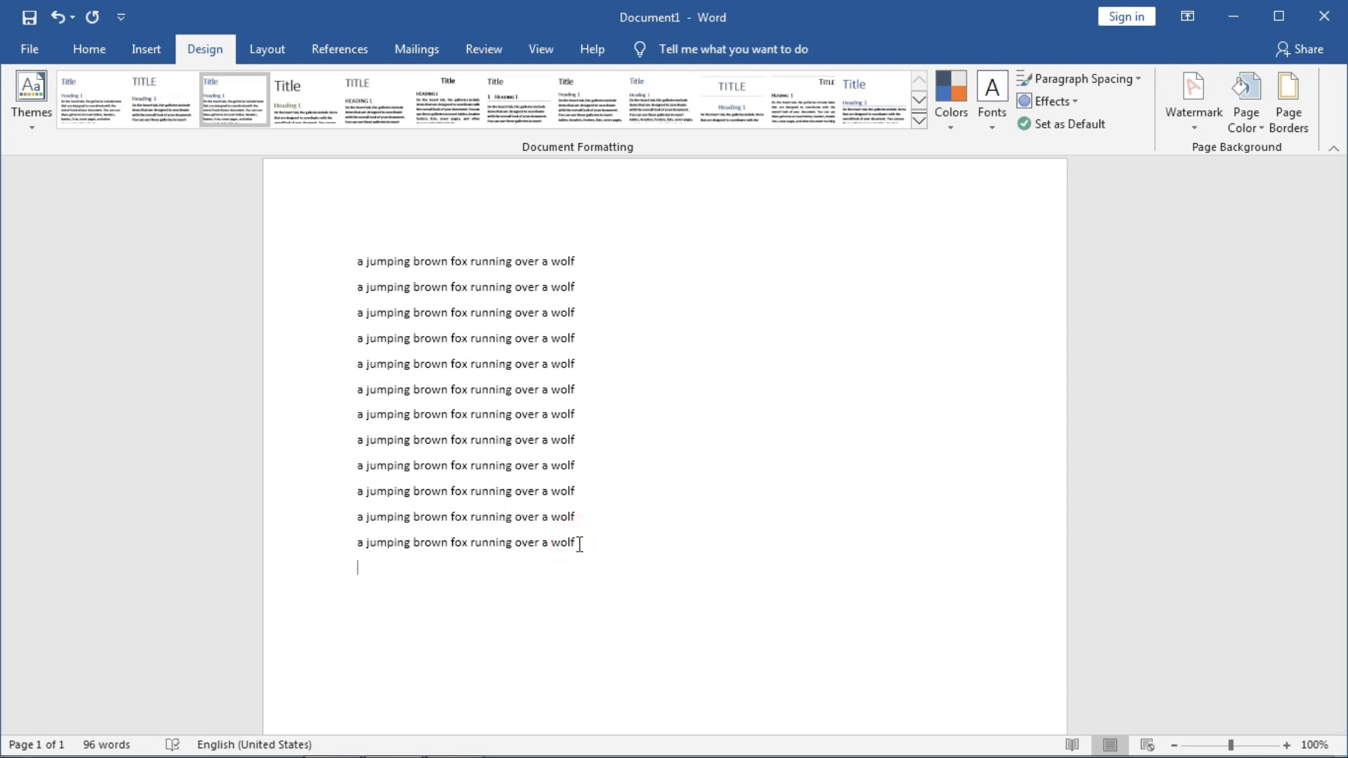
key(ctrl+v)
key(ctrl+v)
key(ctrl+v)
key(ctrl+v)
key(ctrl+v)
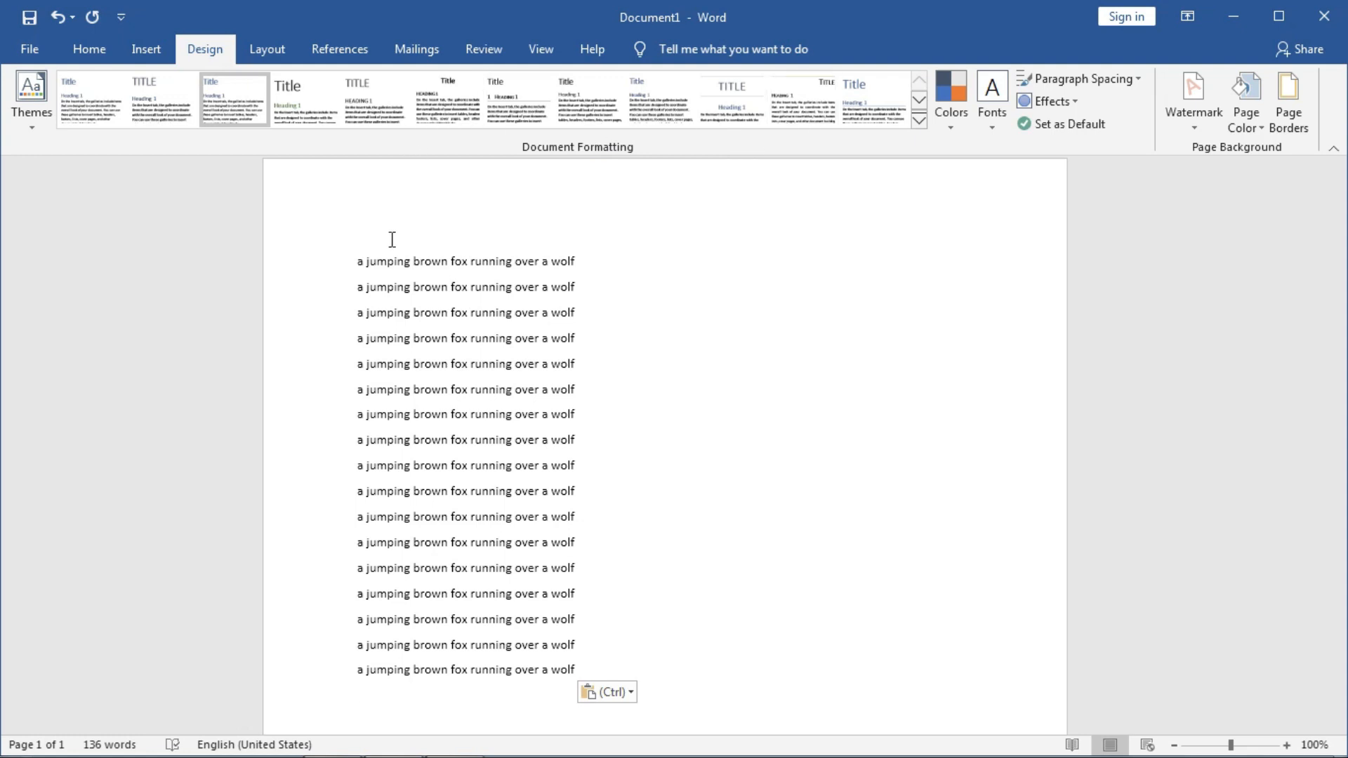
Select all the sentences and apply the Yellow theme colors and the Arial theme fonts to the document.
click(349, 260)
drag(405, 338, 589, 690)
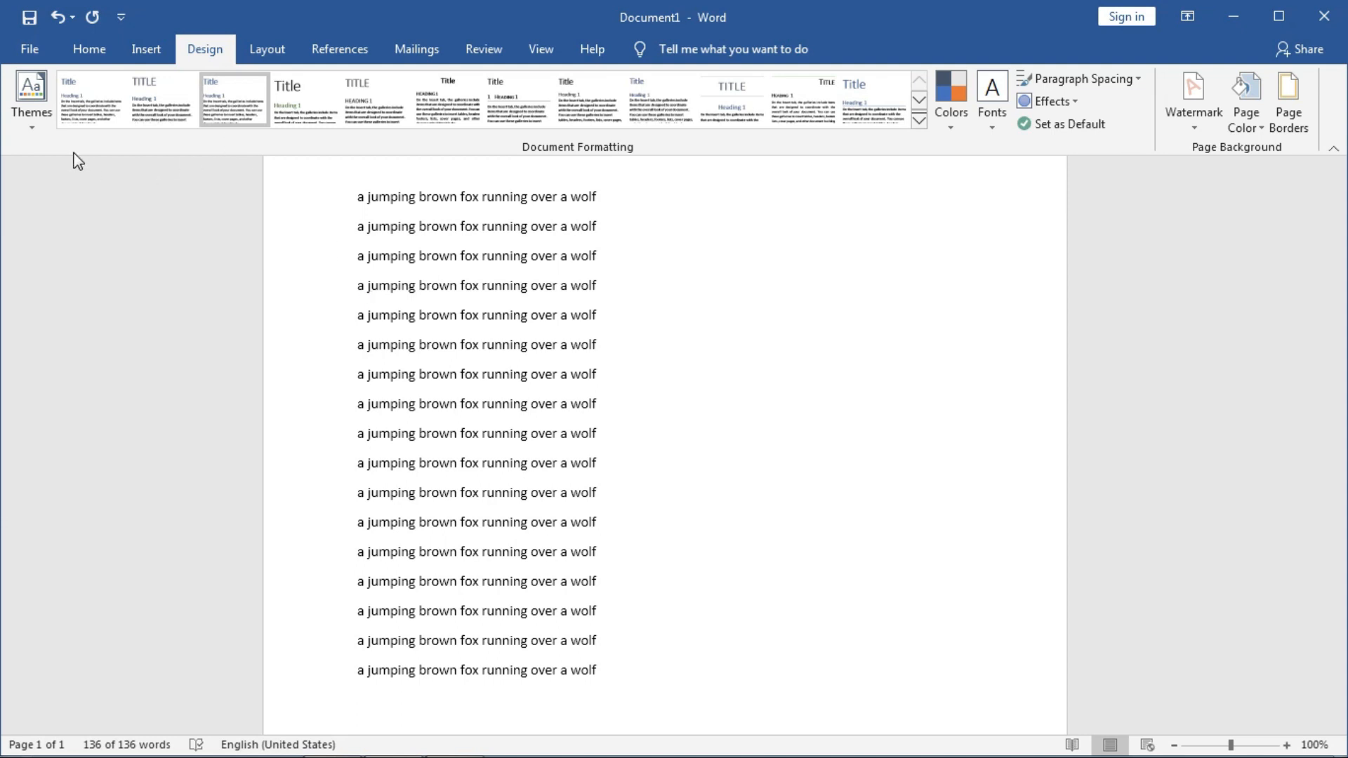
click(21, 107)
click(498, 215)
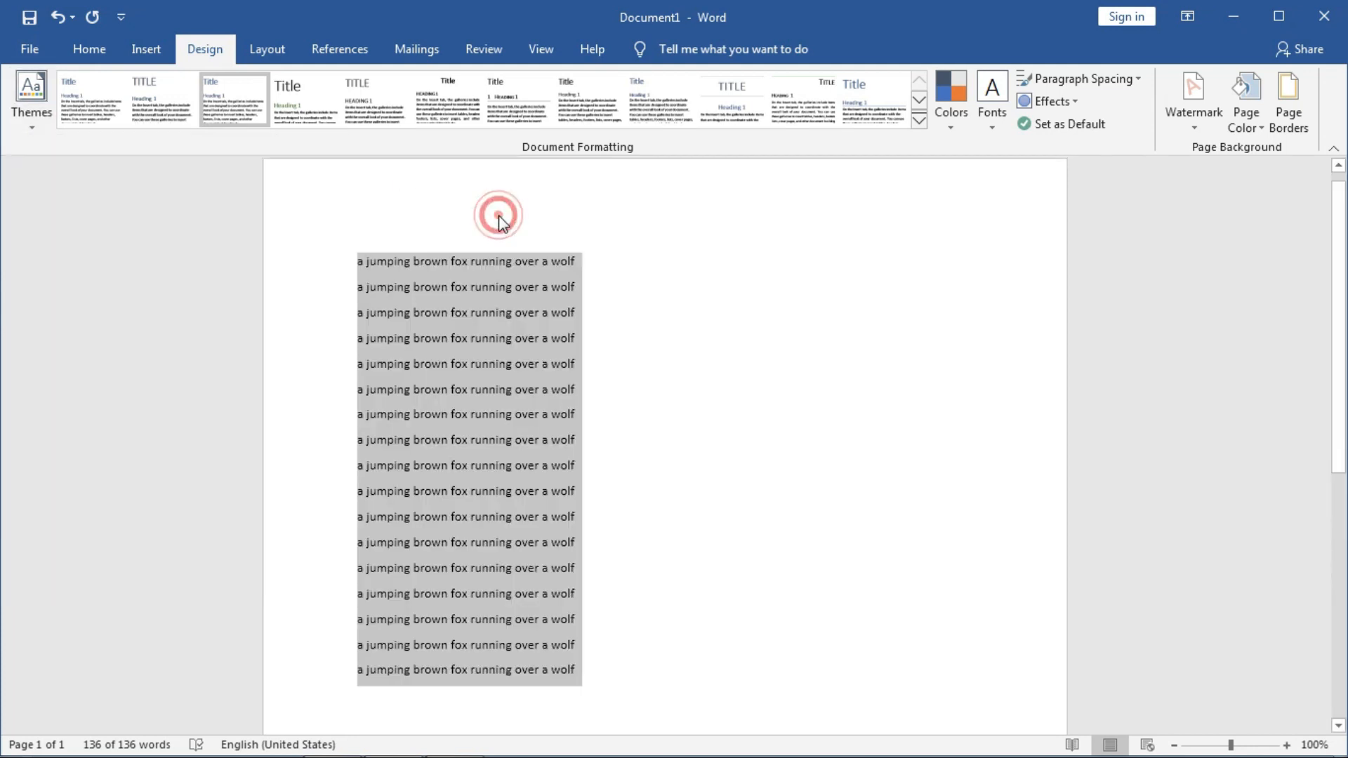
click(31, 112)
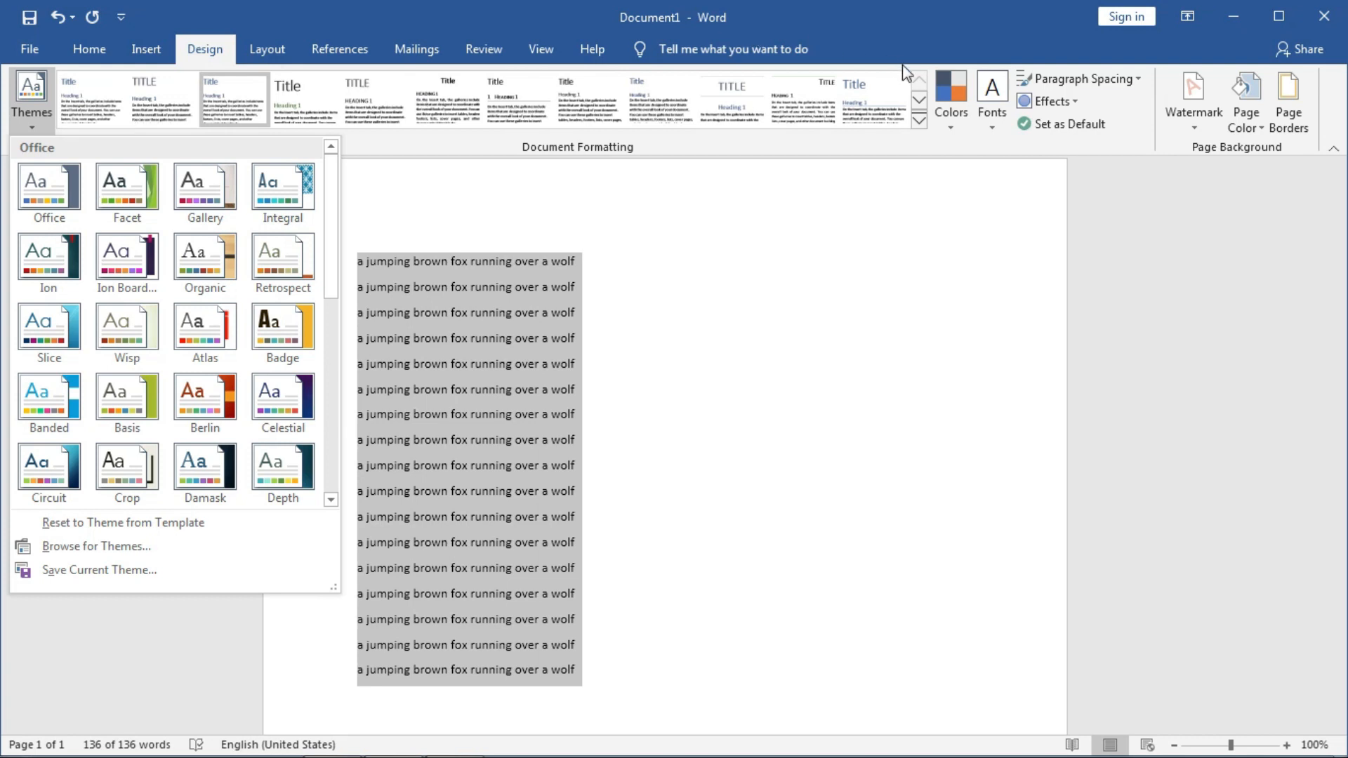
click(946, 100)
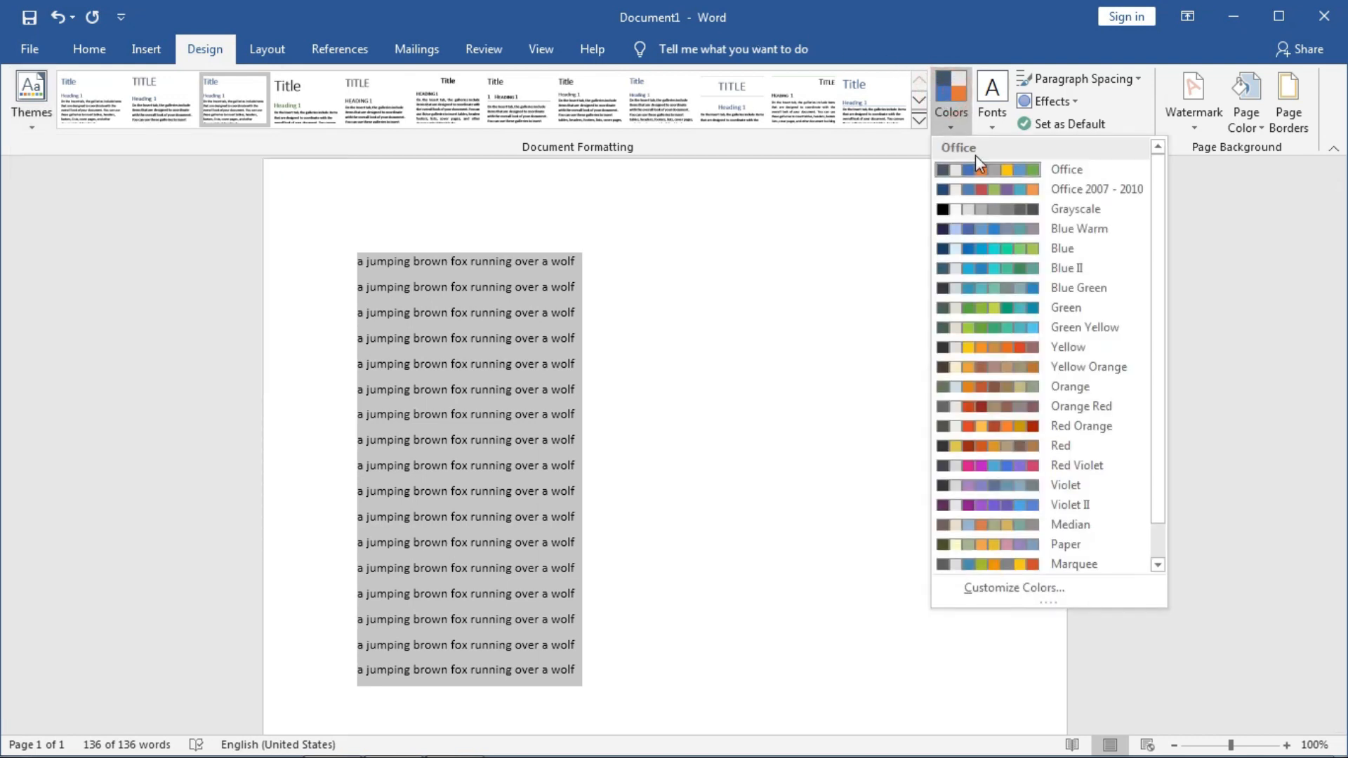
click(1004, 348)
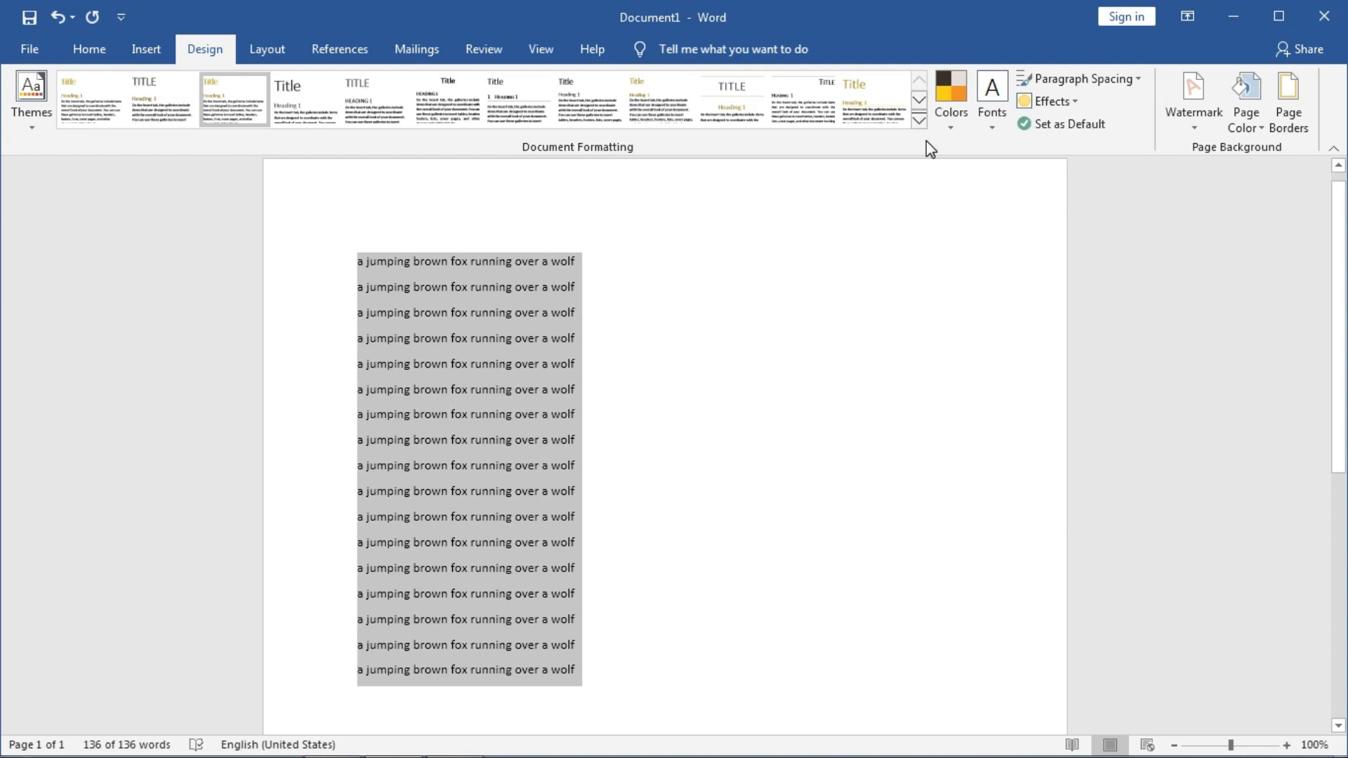
click(988, 123)
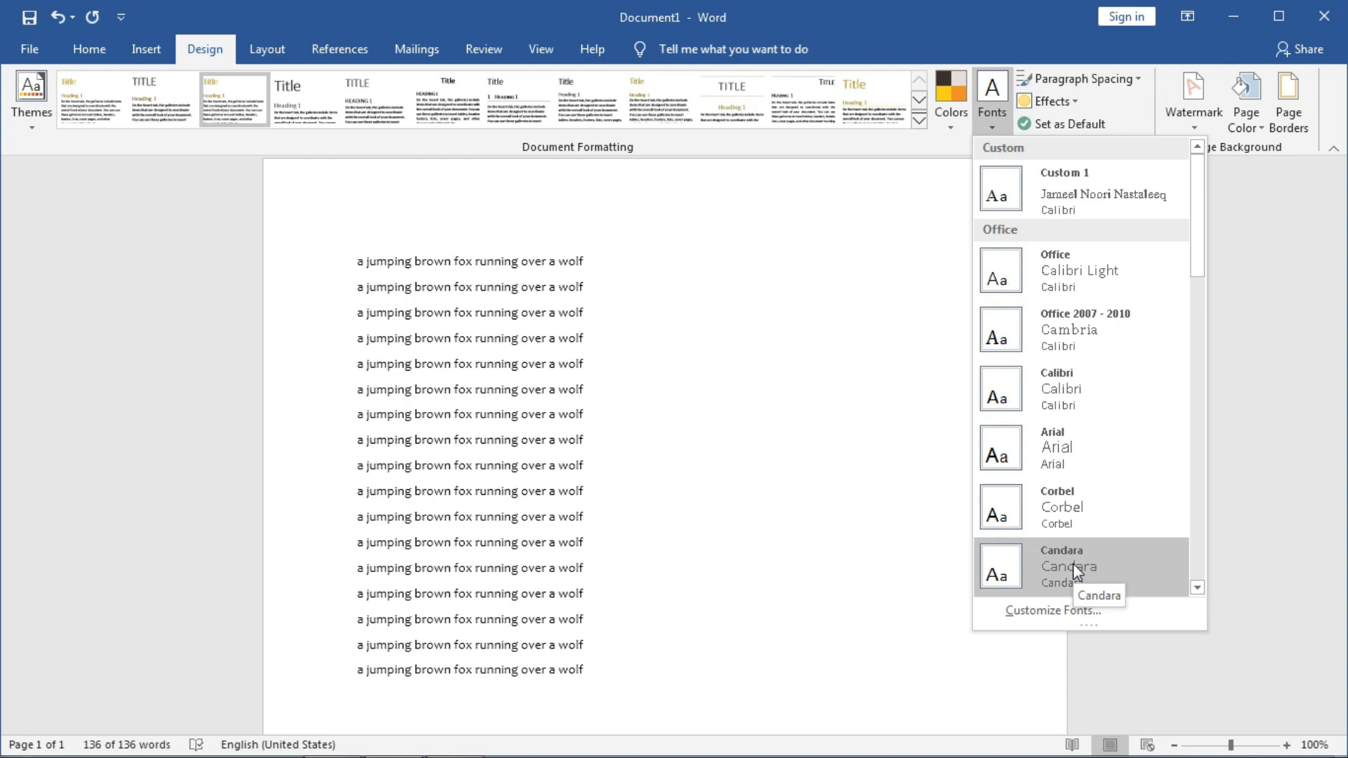
click(1059, 440)
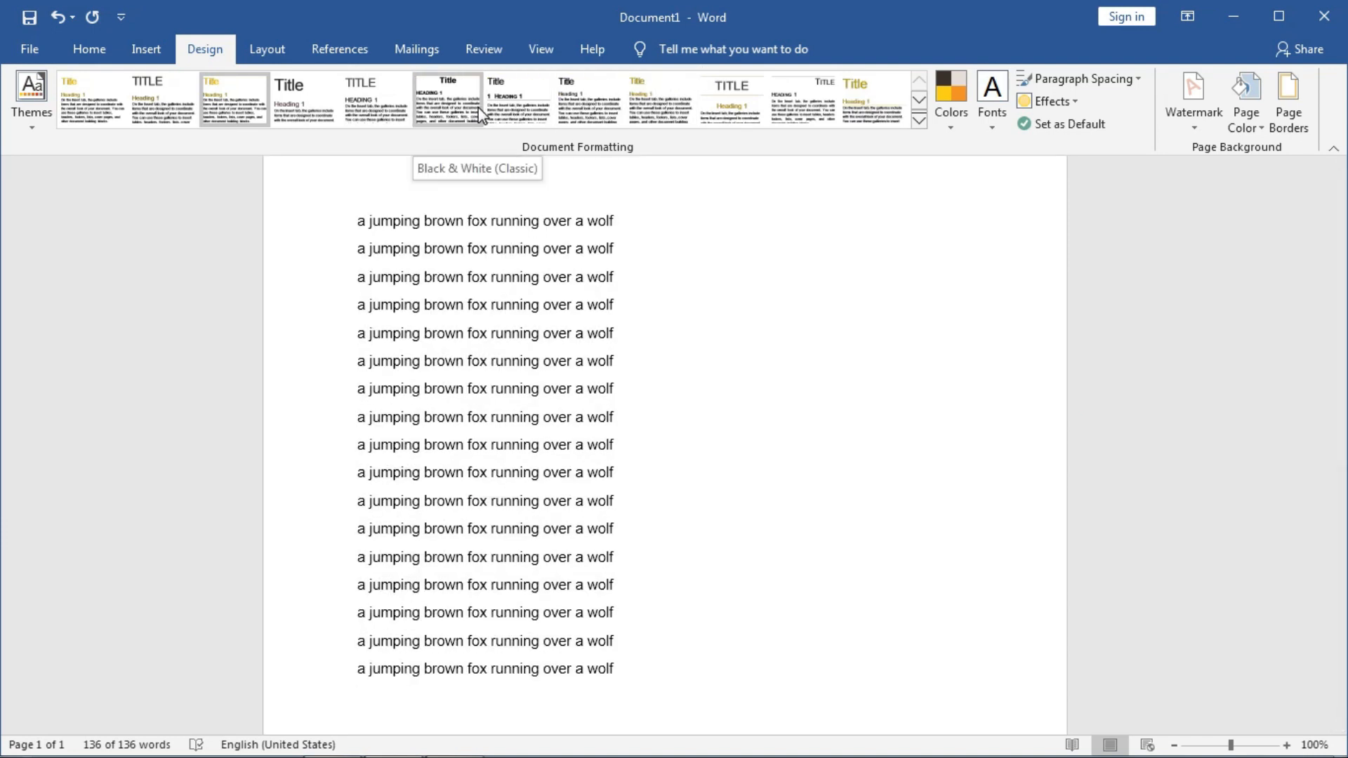
click(1072, 86)
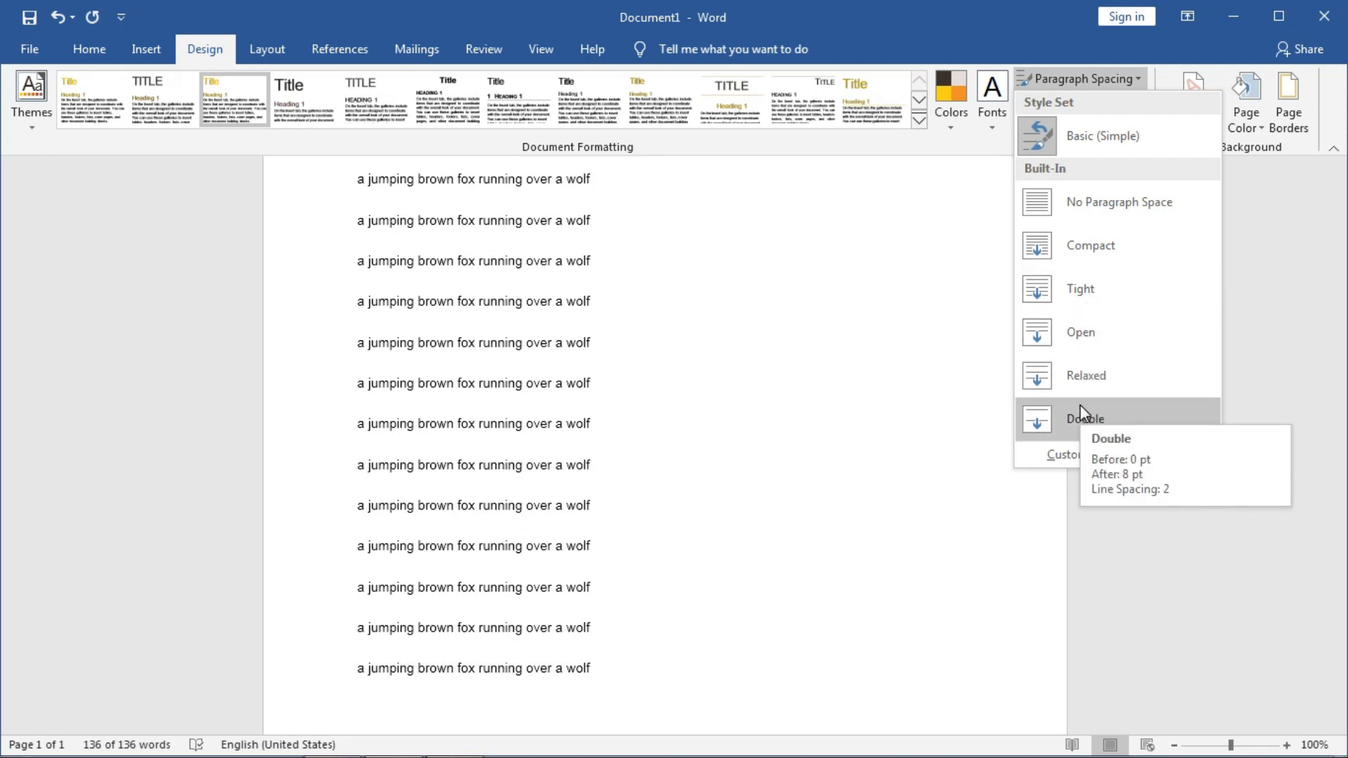
click(1245, 262)
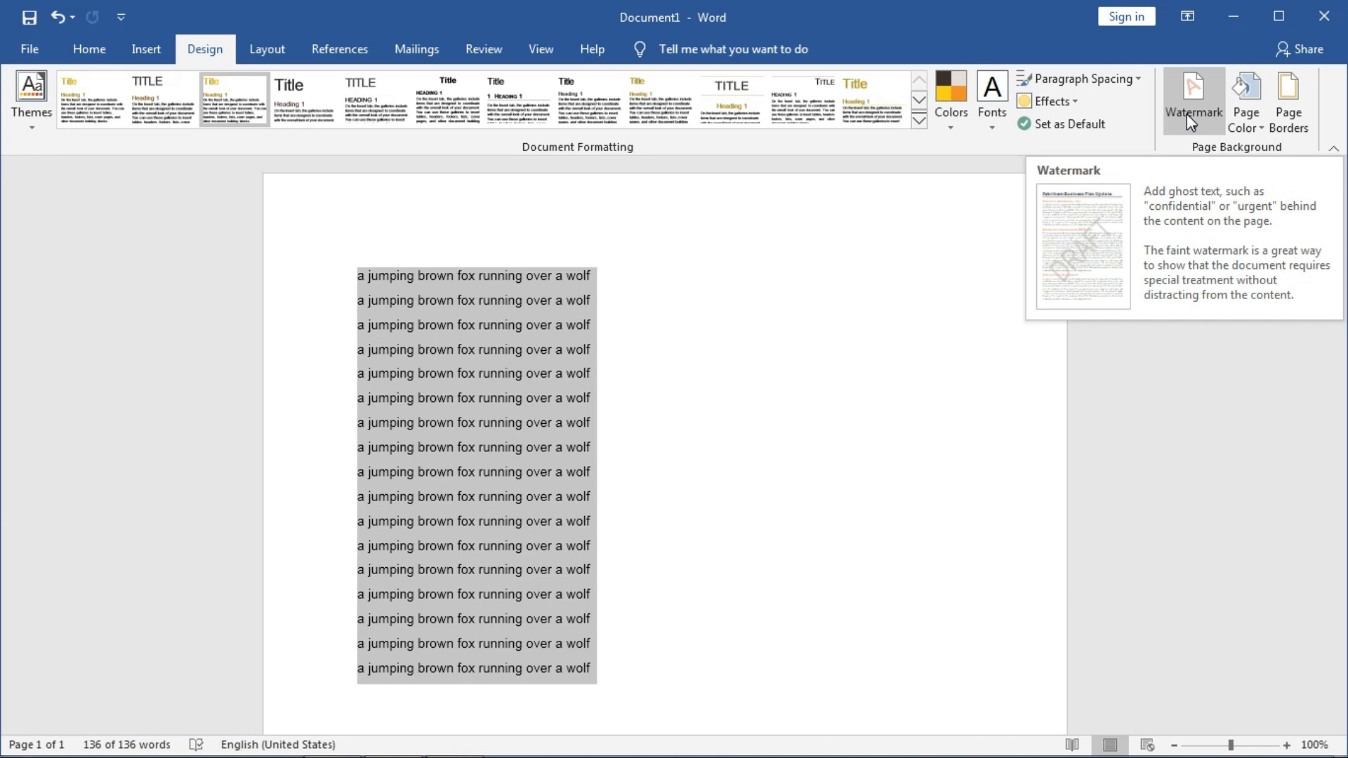
Add a custom text watermark to the page with a person's first name as its text.
click(1187, 116)
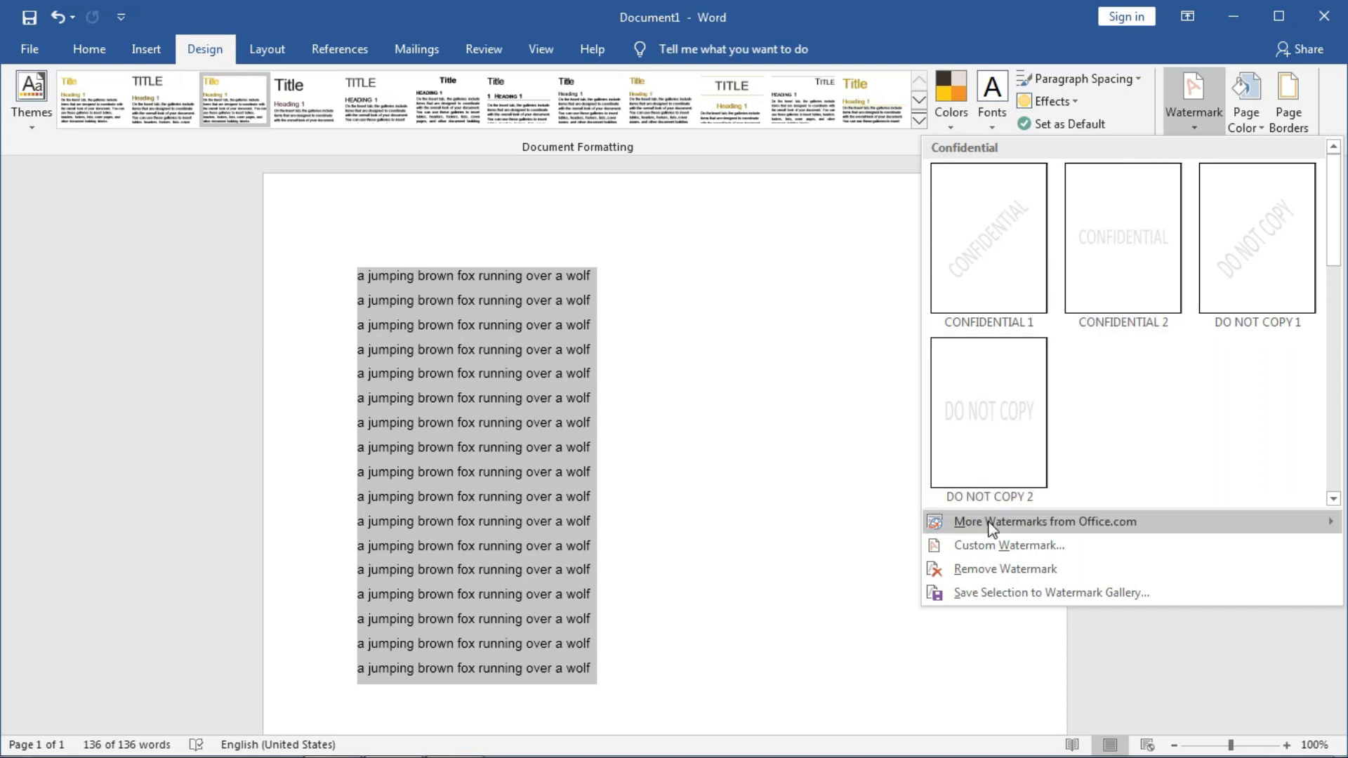
click(1002, 545)
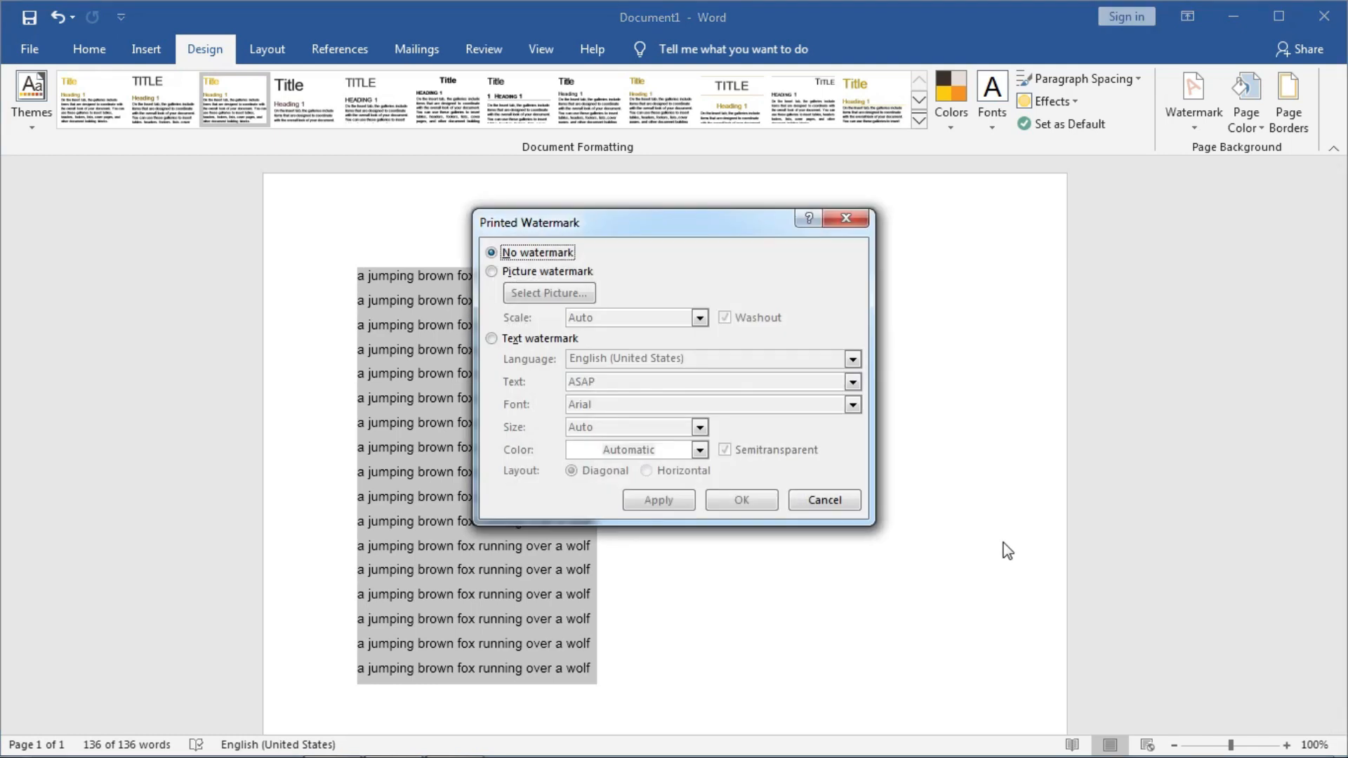
click(492, 274)
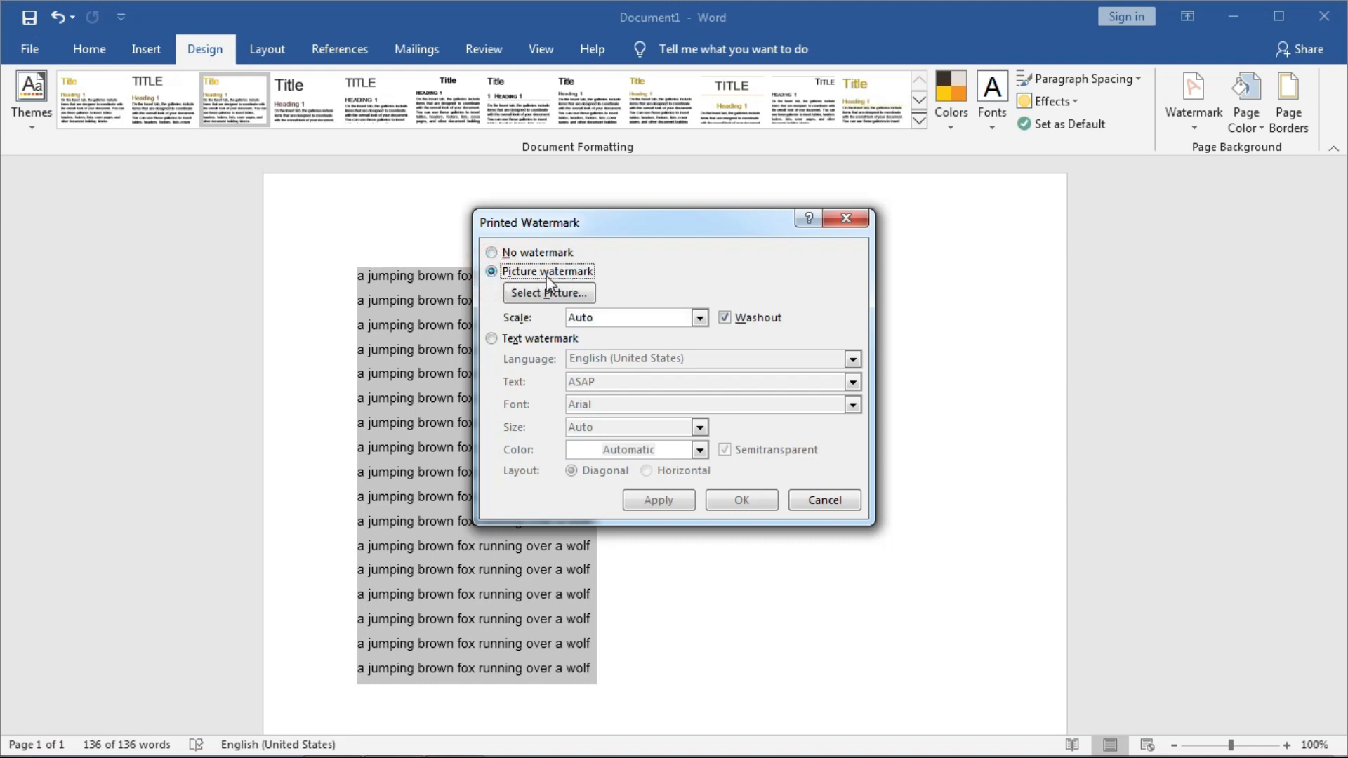
click(492, 339)
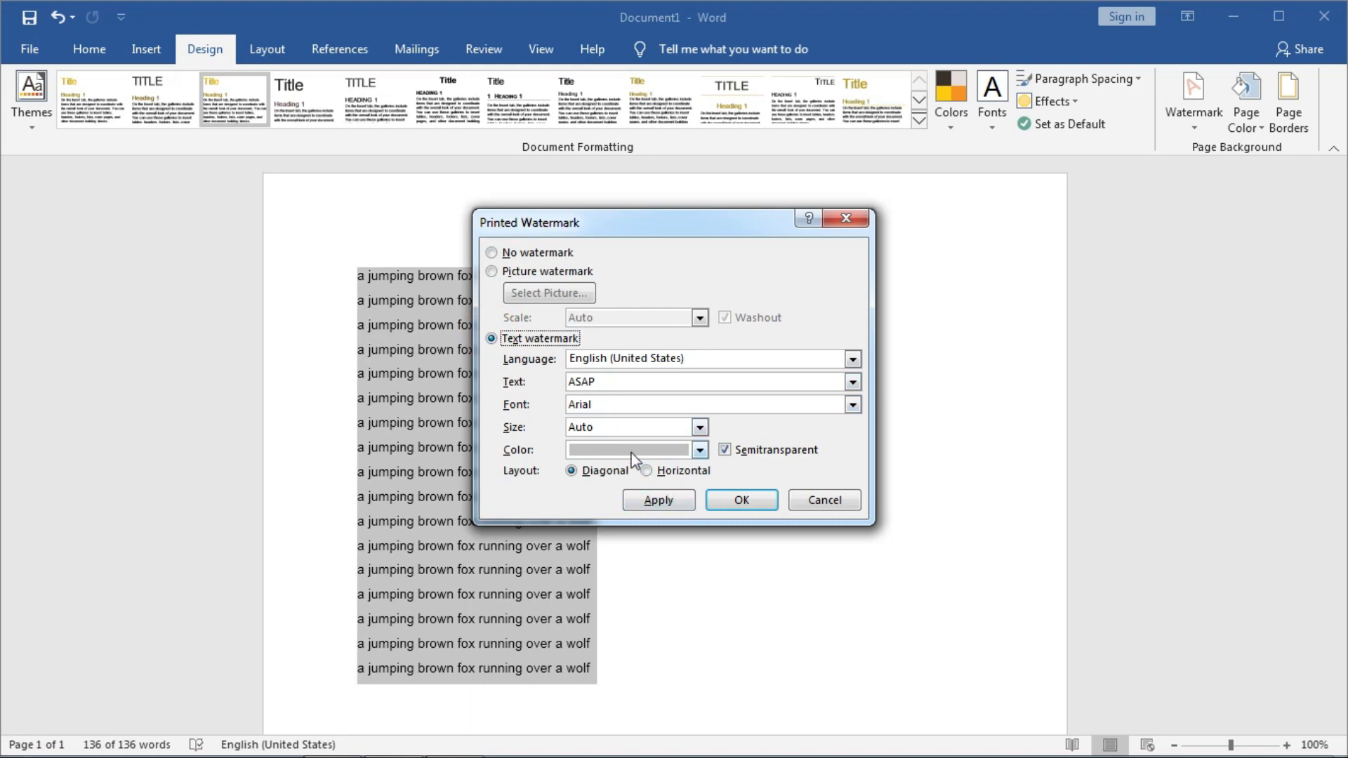
click(617, 377)
click(757, 377)
double_click(752, 377)
text(irfan)
click(674, 501)
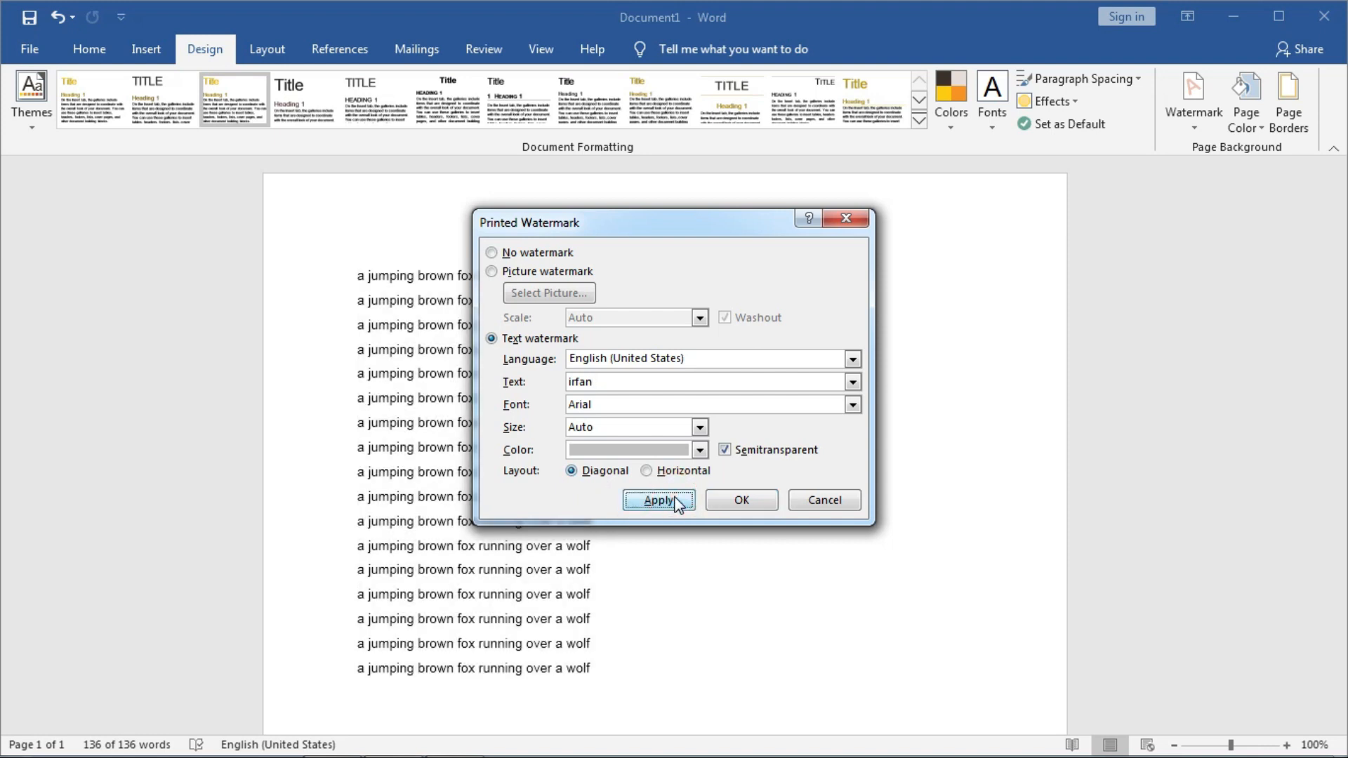
click(743, 500)
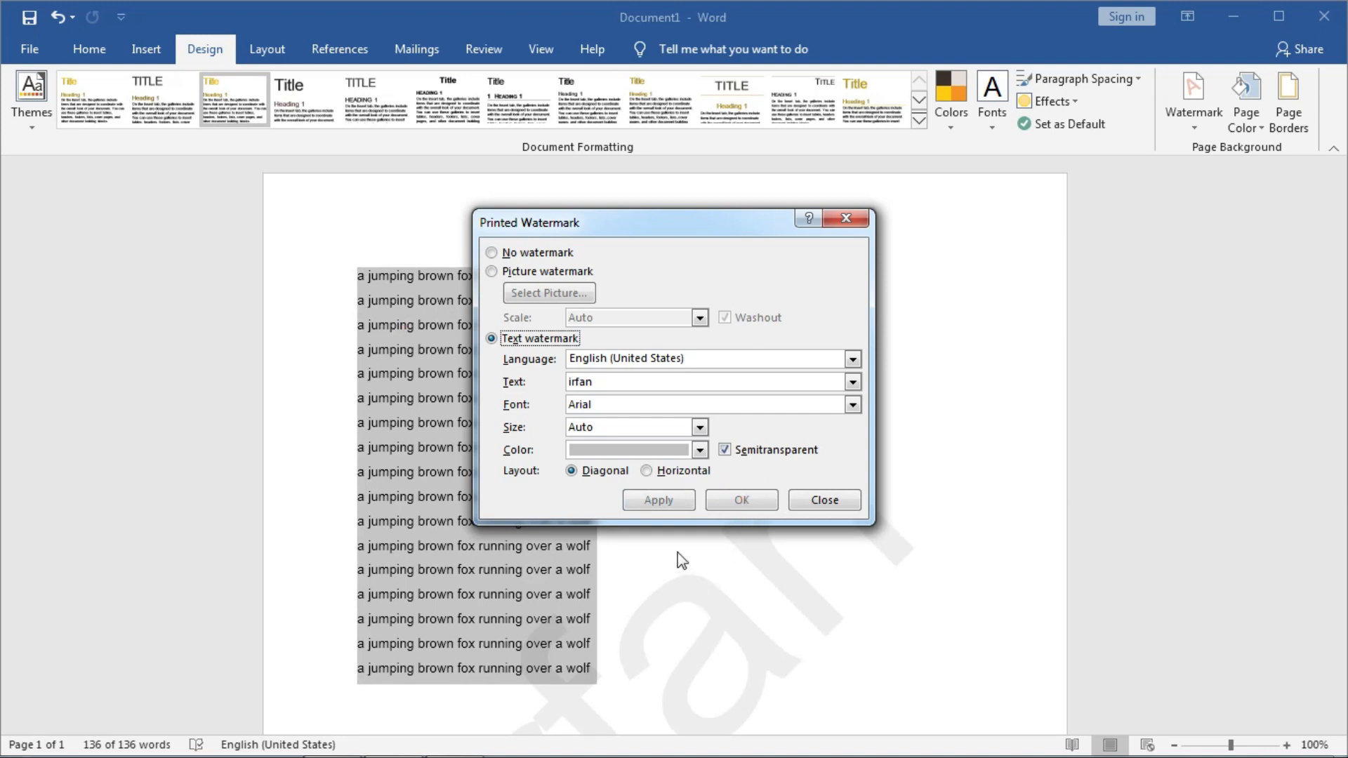
click(823, 499)
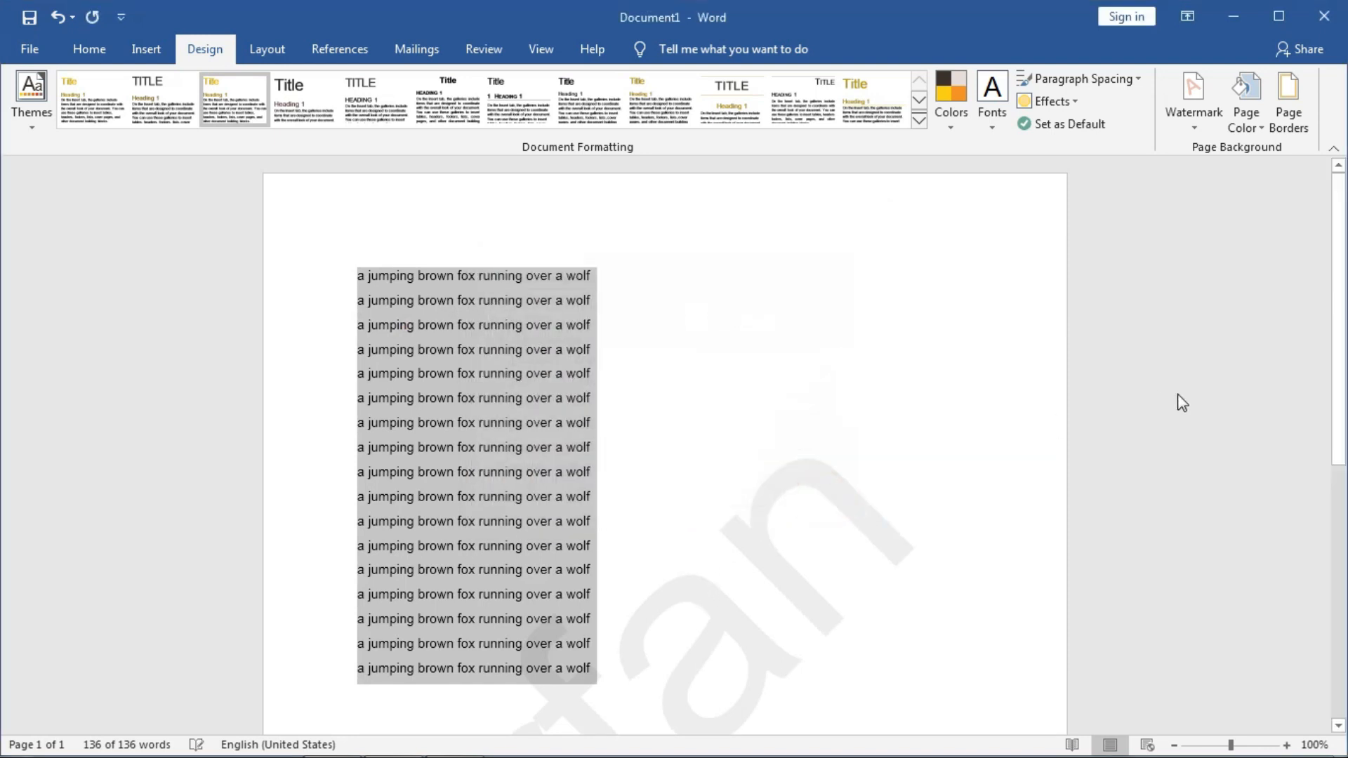
drag(1340, 278, 1343, 432)
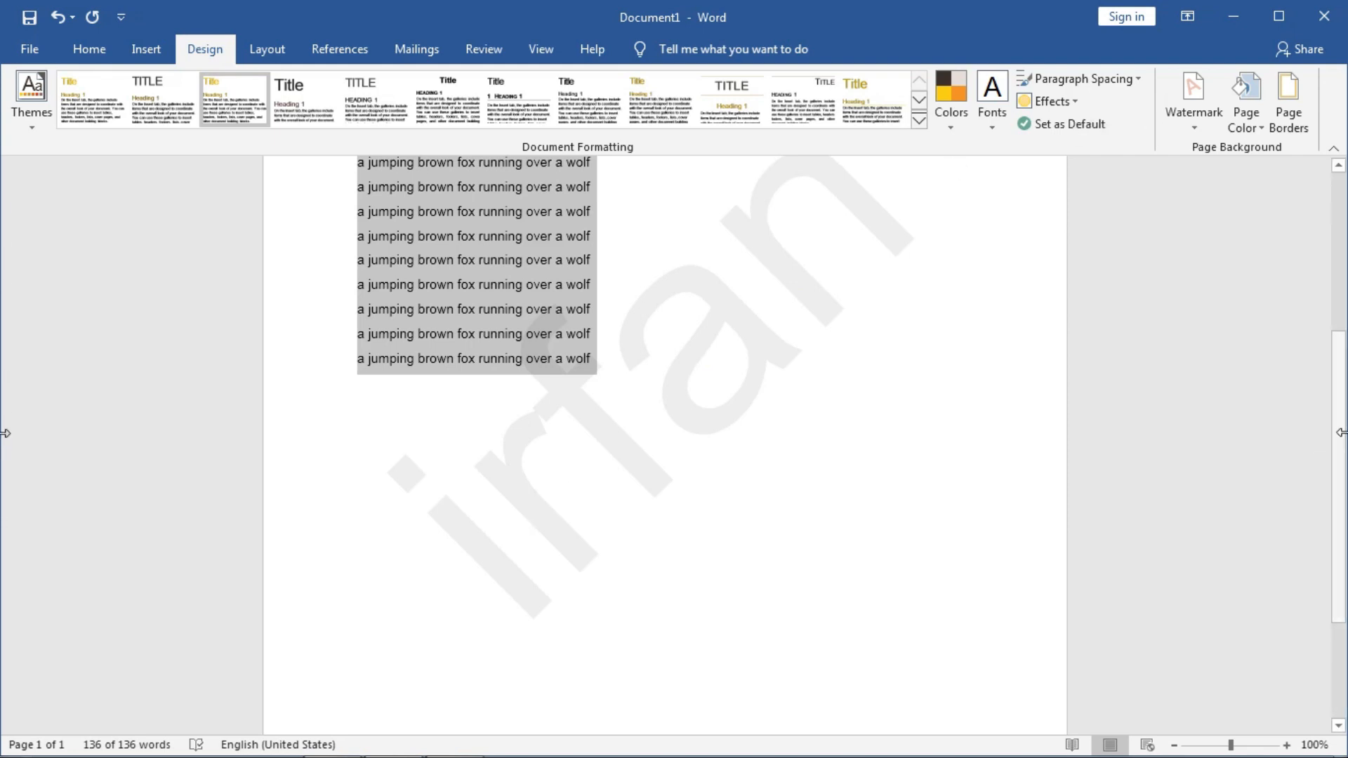
drag(1338, 432, 1320, 272)
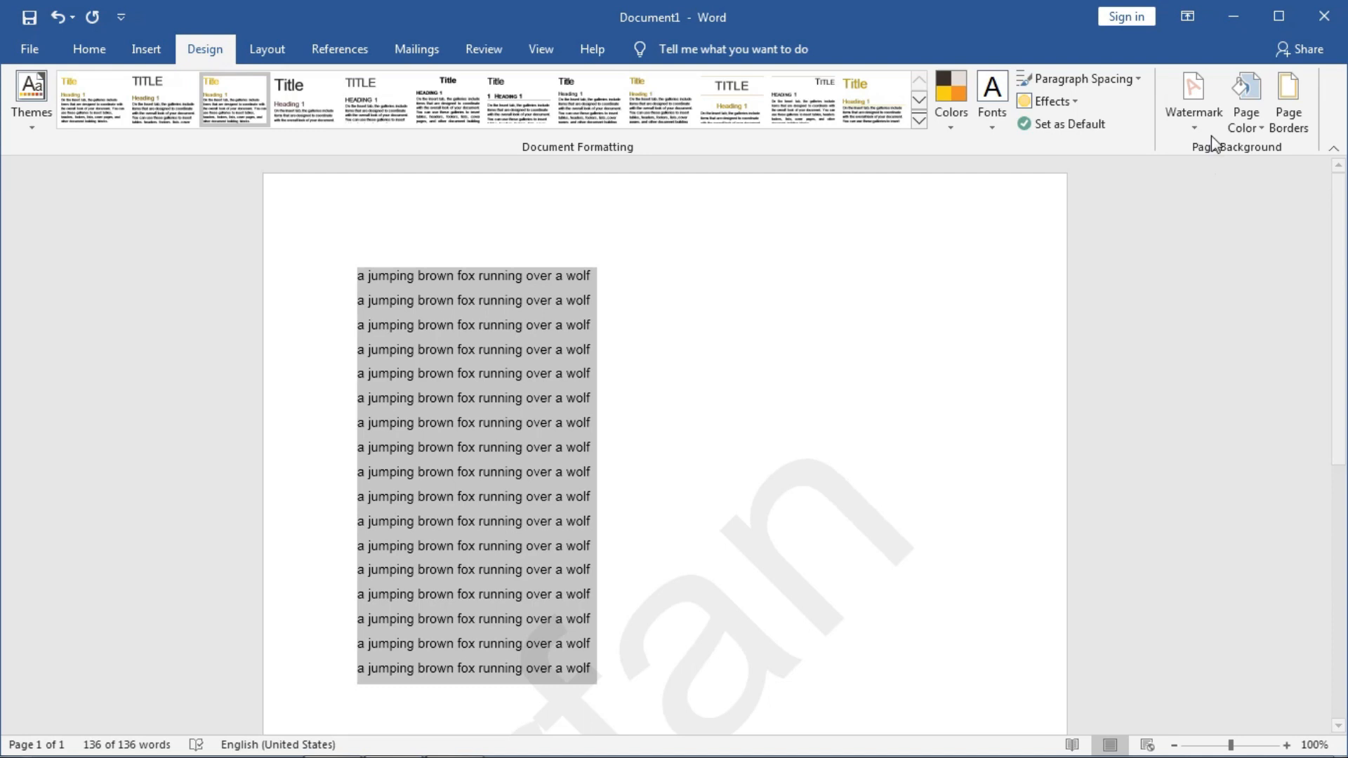
click(1241, 117)
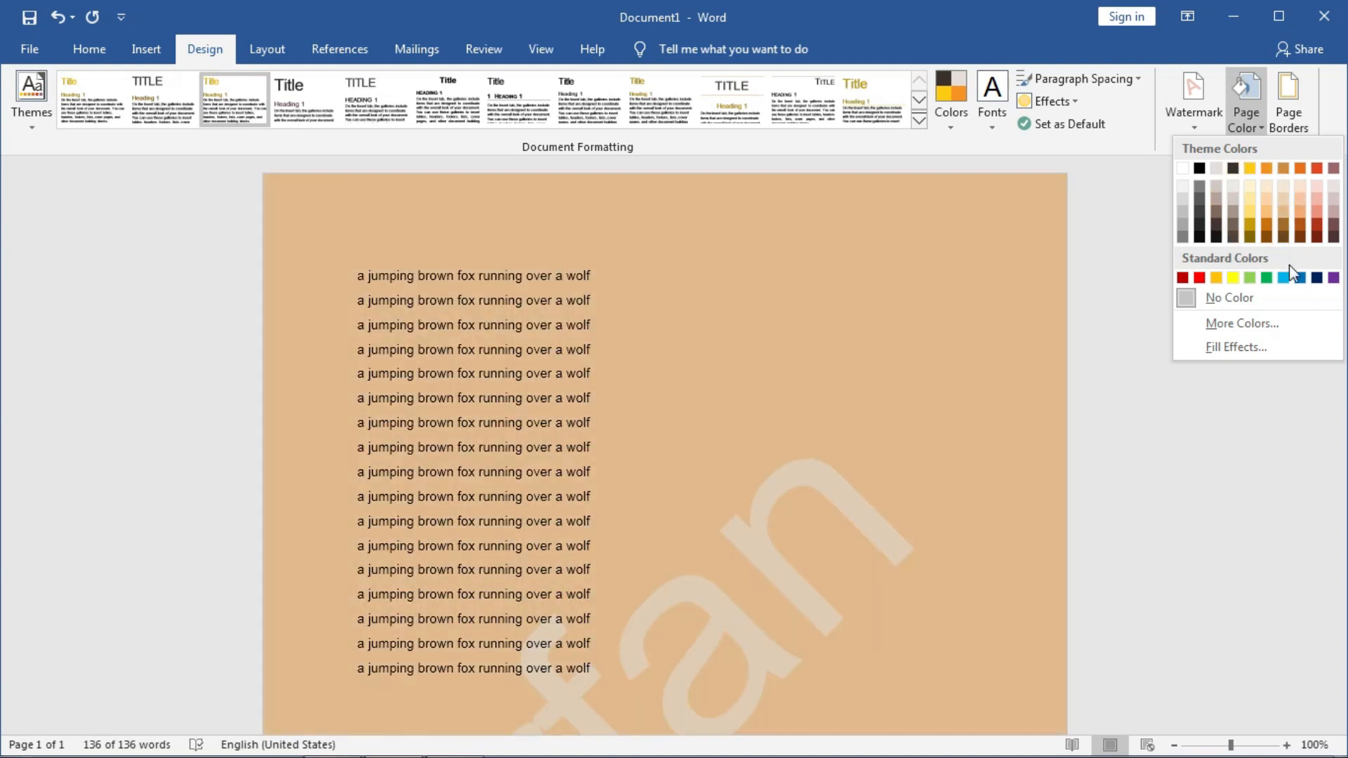
Add a Box page border to the whole document.
click(1288, 112)
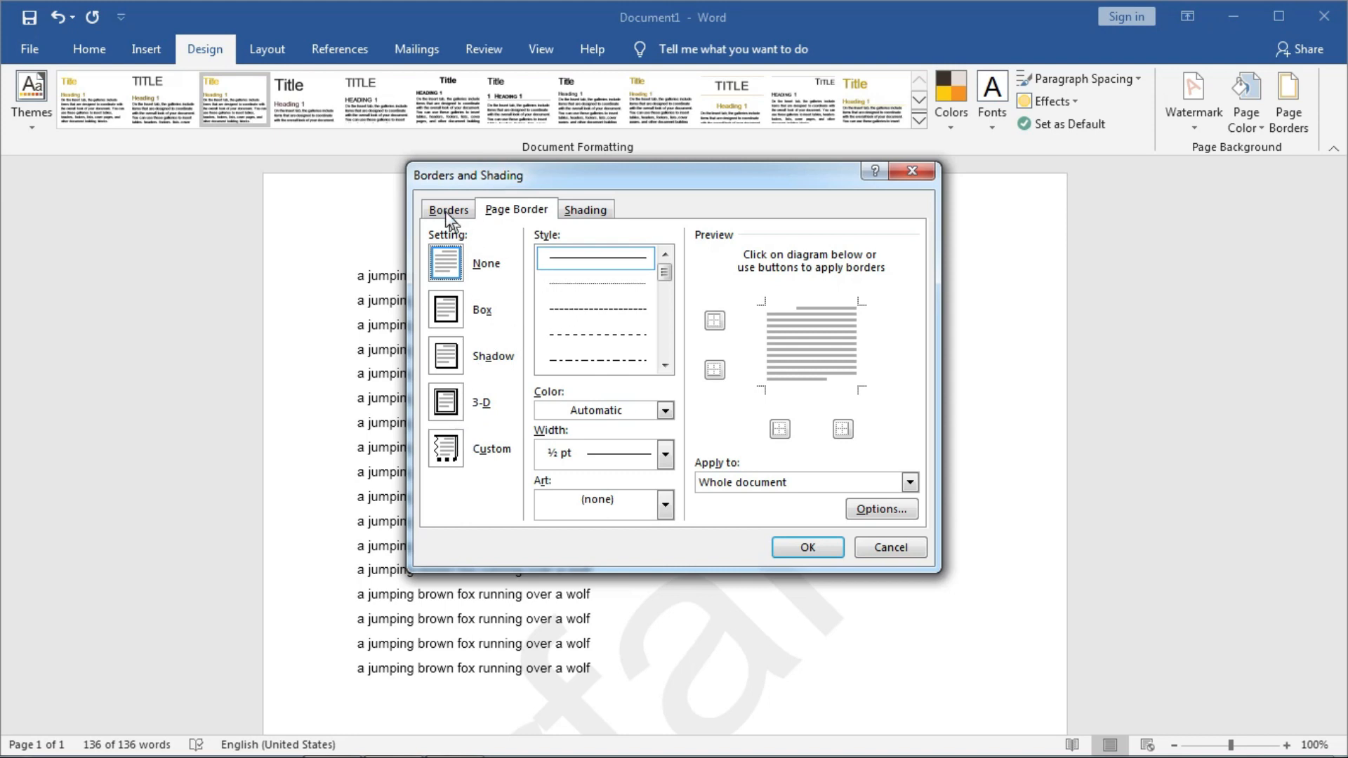
click(455, 312)
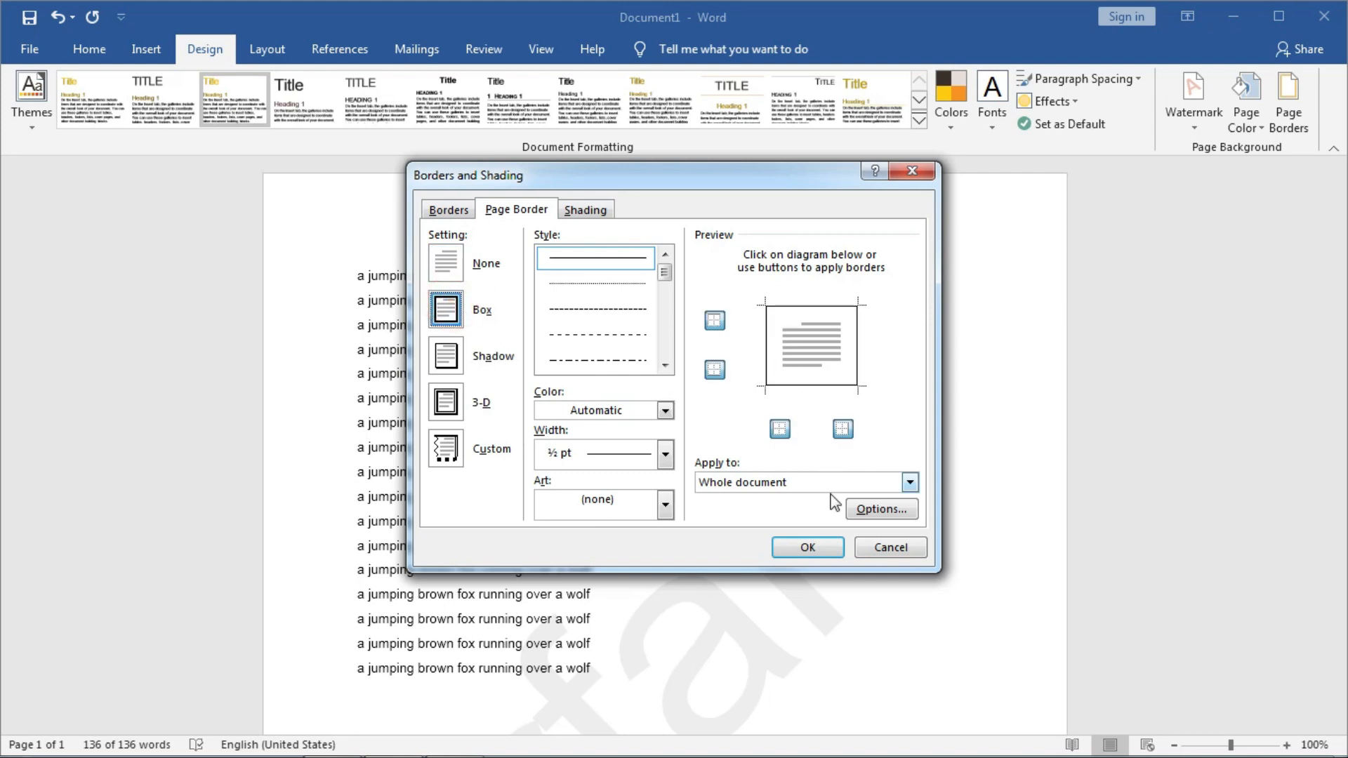
click(822, 546)
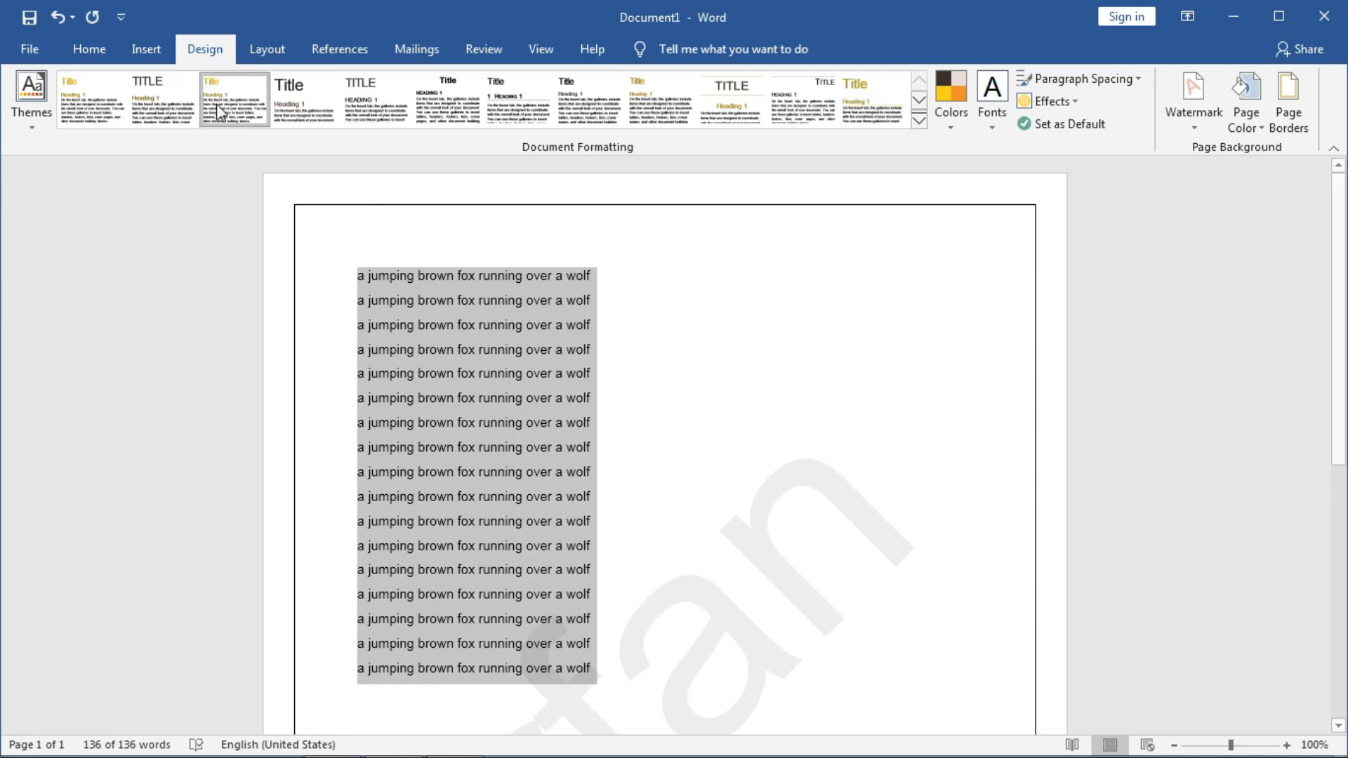
Show the page layout settings for the document.
click(256, 50)
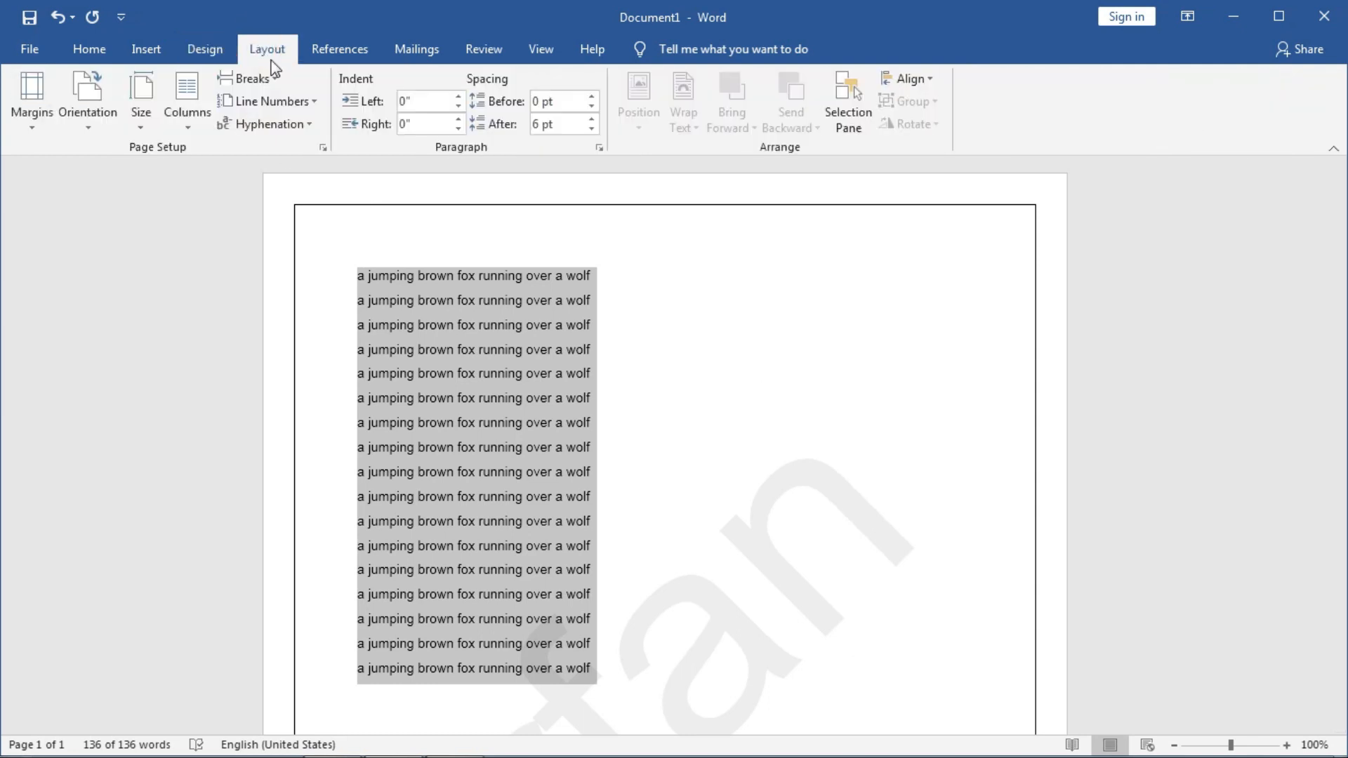